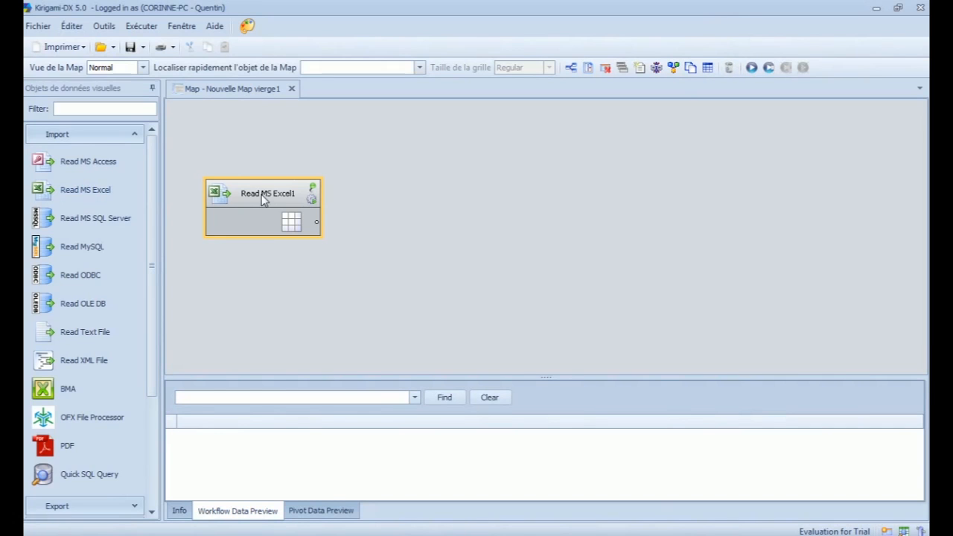
Rename the Read MS Excel object on the map as Contrat.
left_click(261, 194)
type("Contrat")
key("Return")
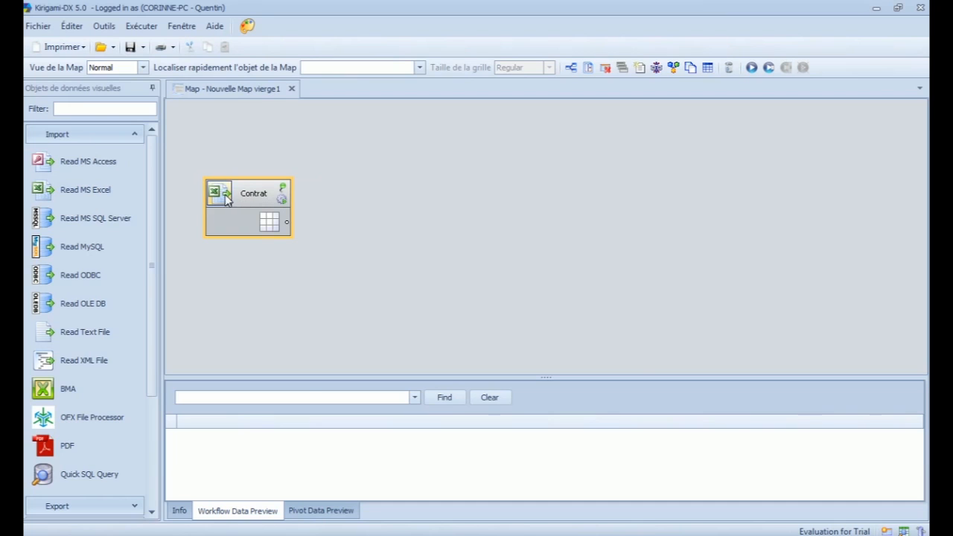
Set Contrat's workbook to E:\Exemple\data\Contract.xlsx, including the filename as a new column and removing blank lines.
double_click(228, 197)
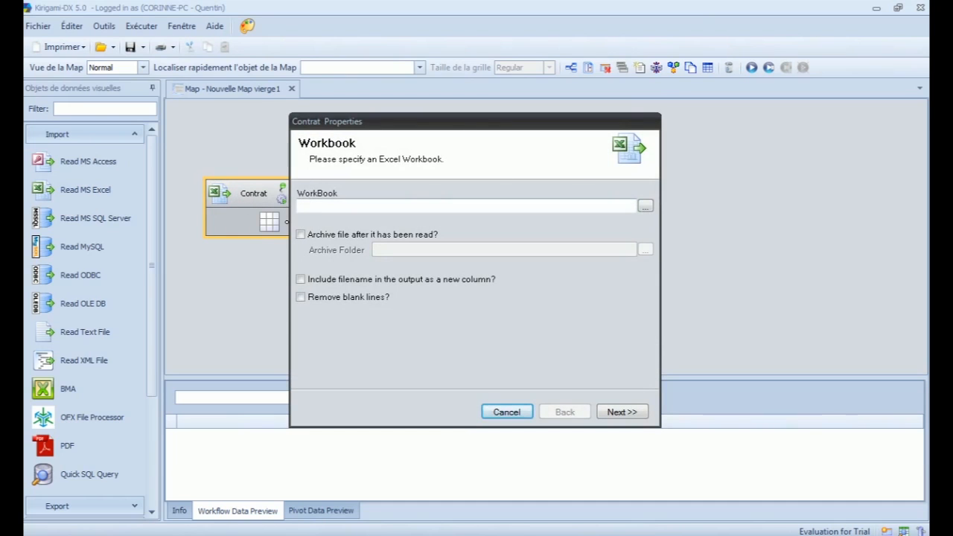
left_click(645, 206)
double_click(446, 243)
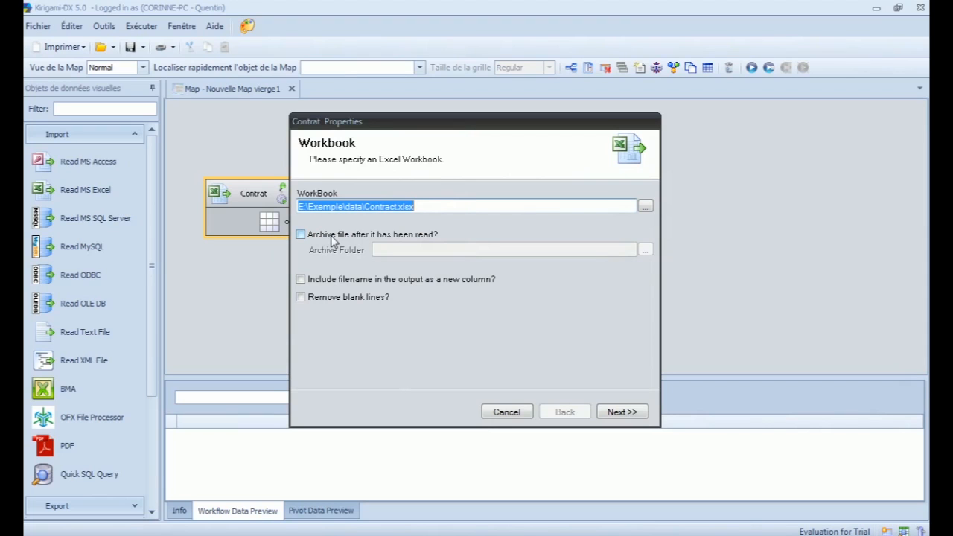
left_click(346, 286)
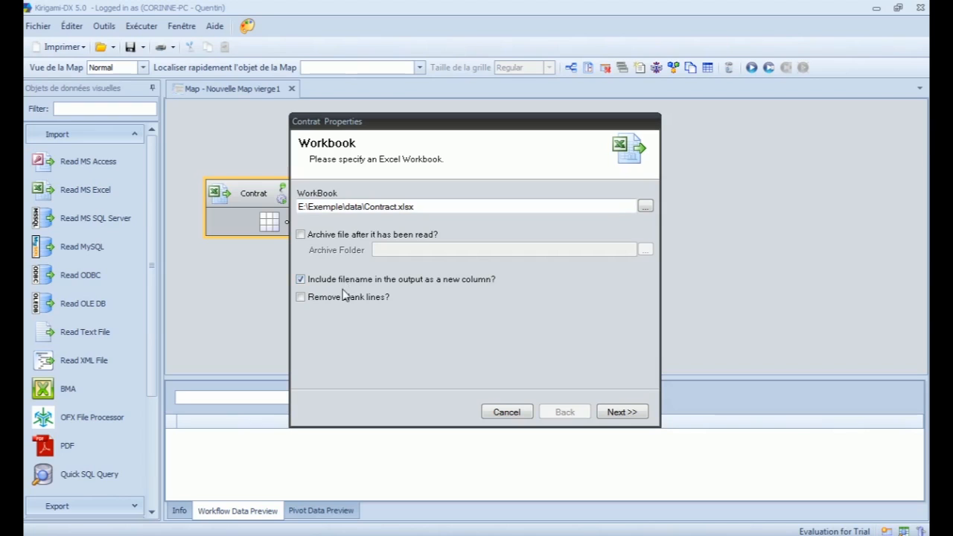
left_click(341, 303)
left_click(623, 412)
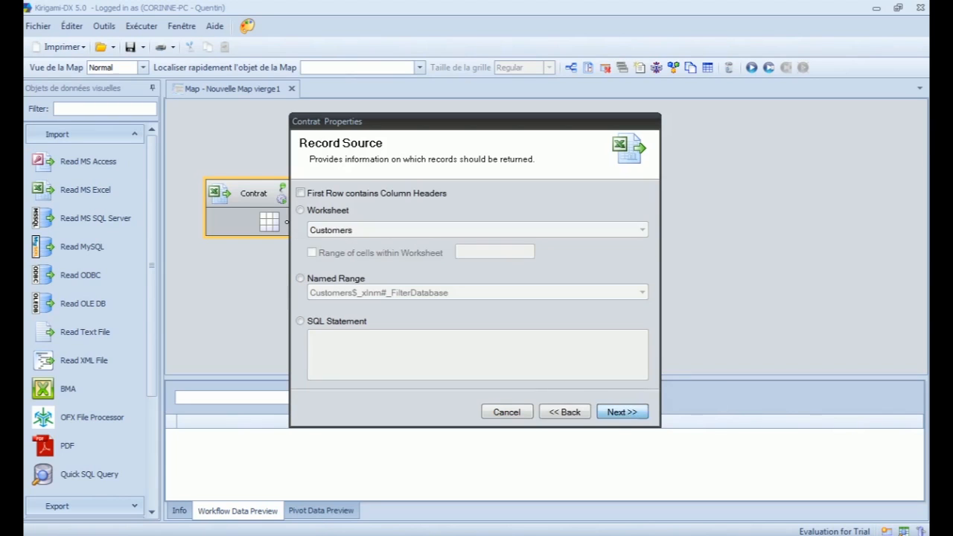
Read Contrat's records from the Customers worksheet with the first row as column headers, and finish its configuration.
left_click(396, 195)
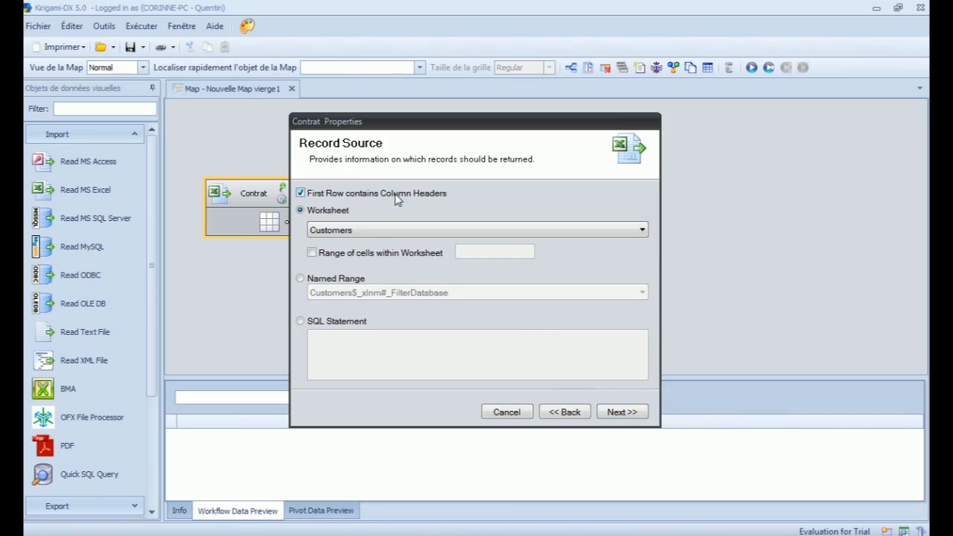
left_click(357, 230)
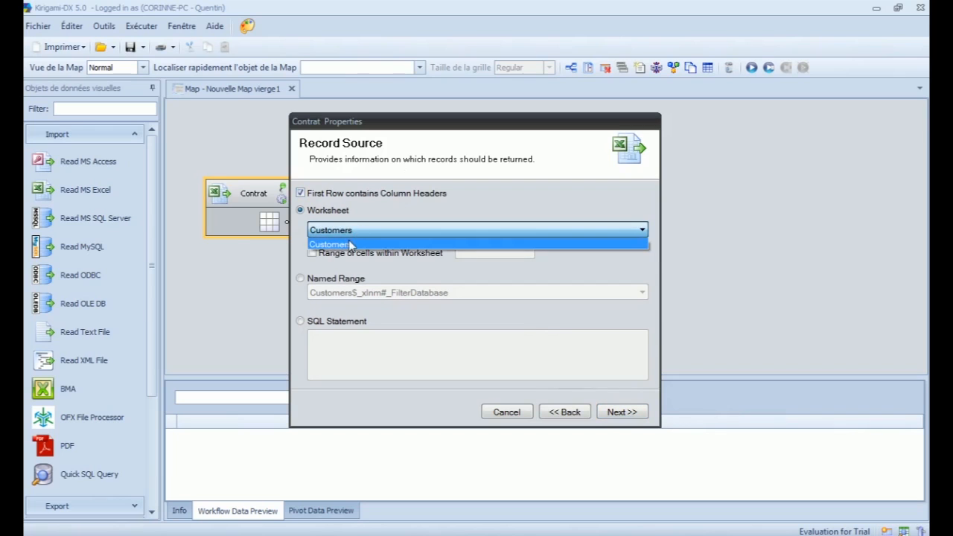
left_click(350, 248)
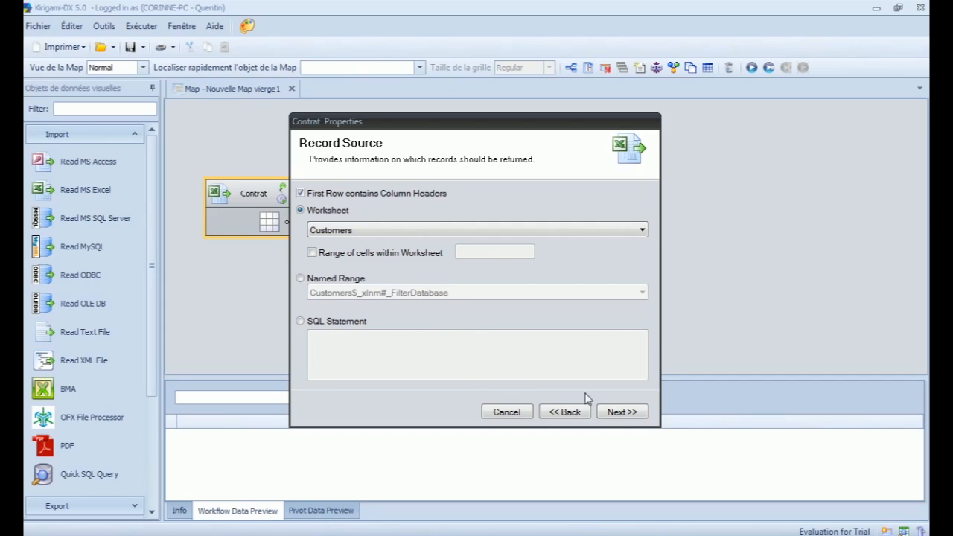
left_click(621, 411)
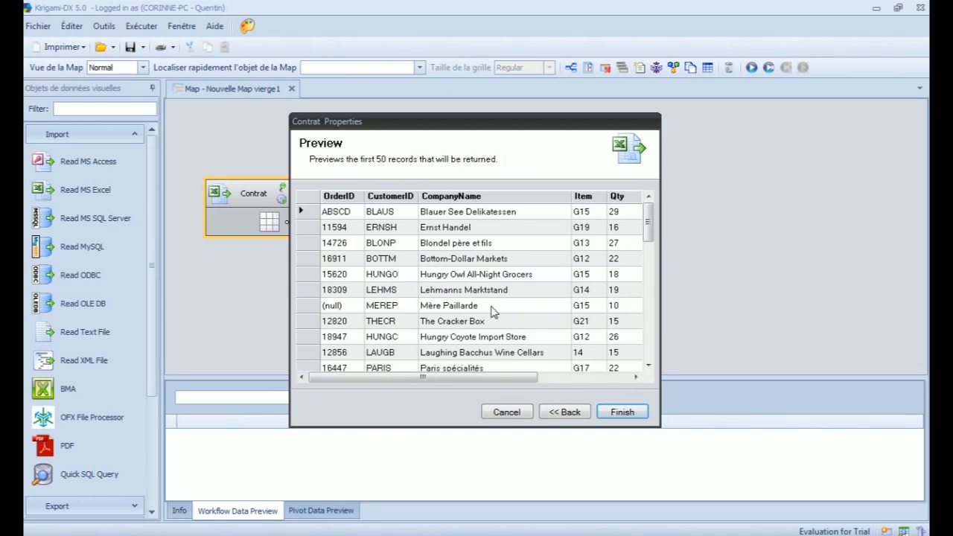
left_click(609, 412)
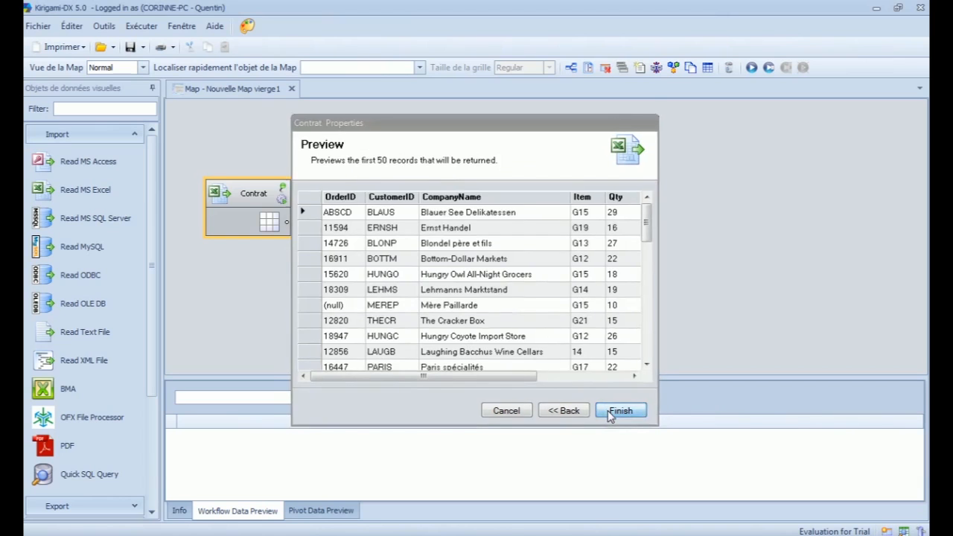
Execute the Contrat object on its own and check its execution messages and output records.
right_click(235, 205)
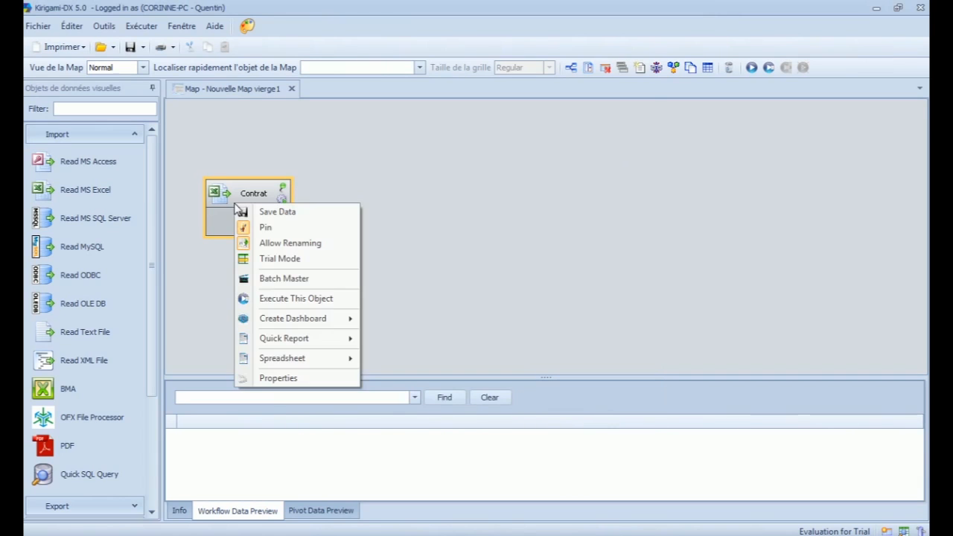
left_click(293, 298)
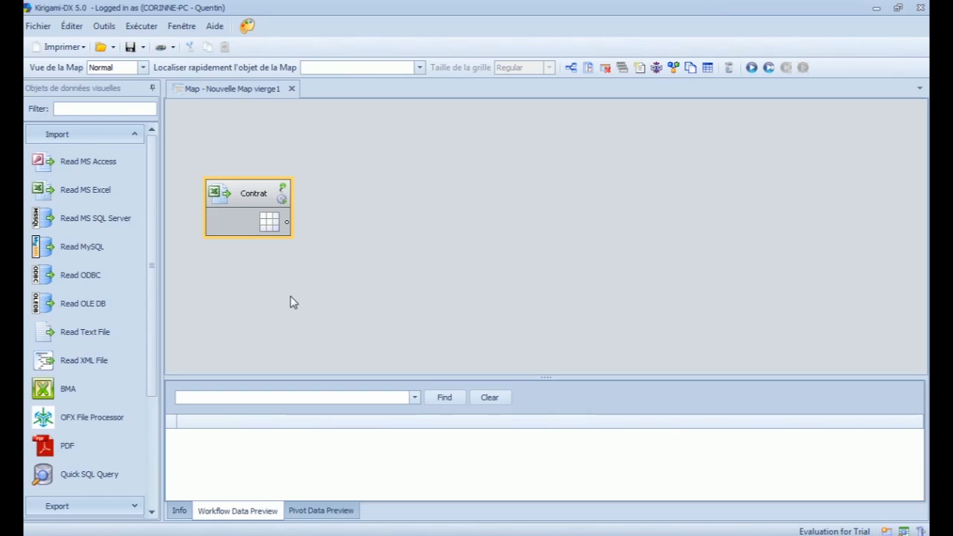
left_click(179, 511)
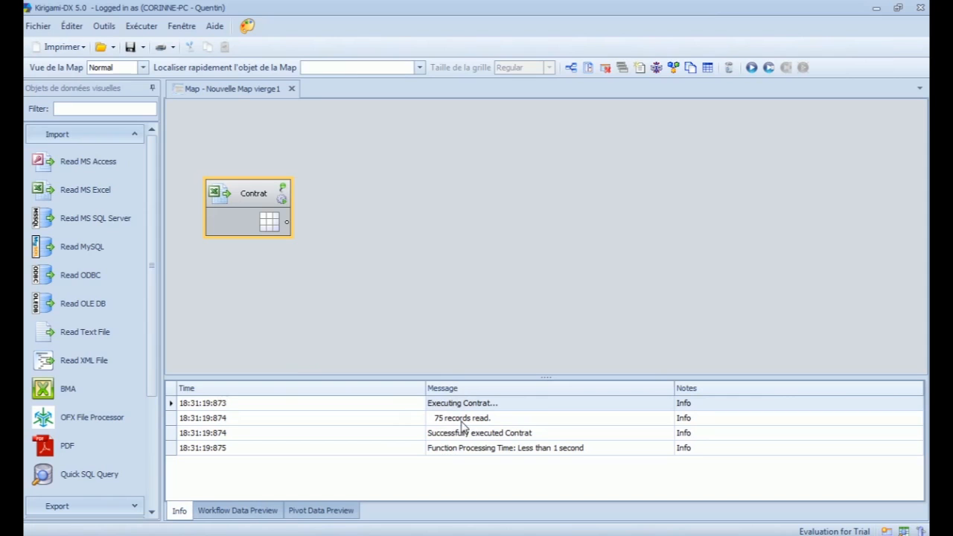
left_click(275, 224)
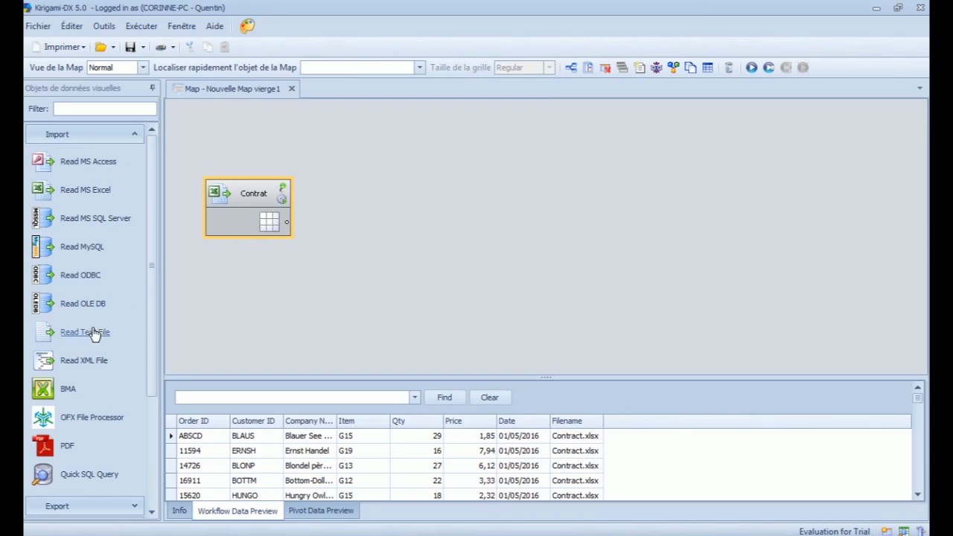
Add a Read Text File object above Contrat on the map and name it référentiel client.
left_click_drag(89, 333, 215, 114)
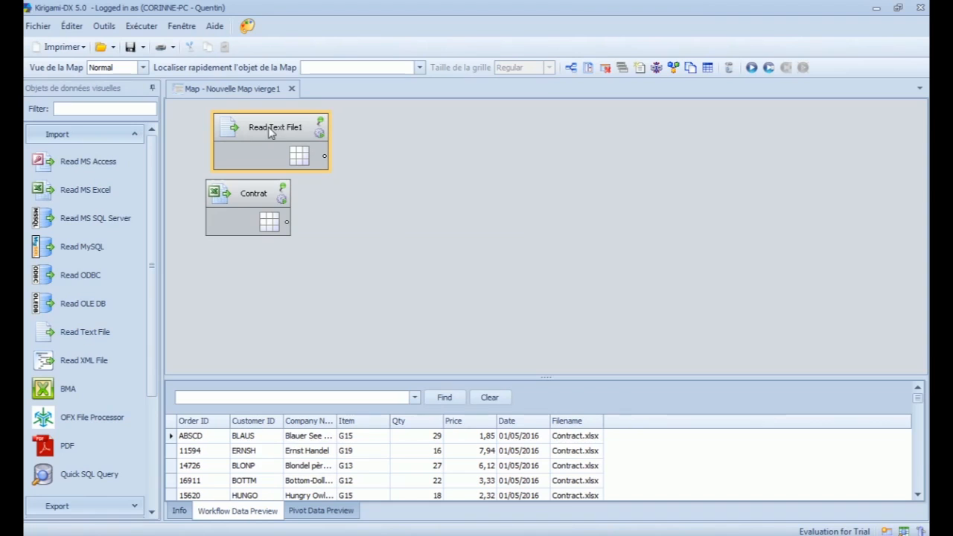
left_click(274, 128)
key("BackSpace")
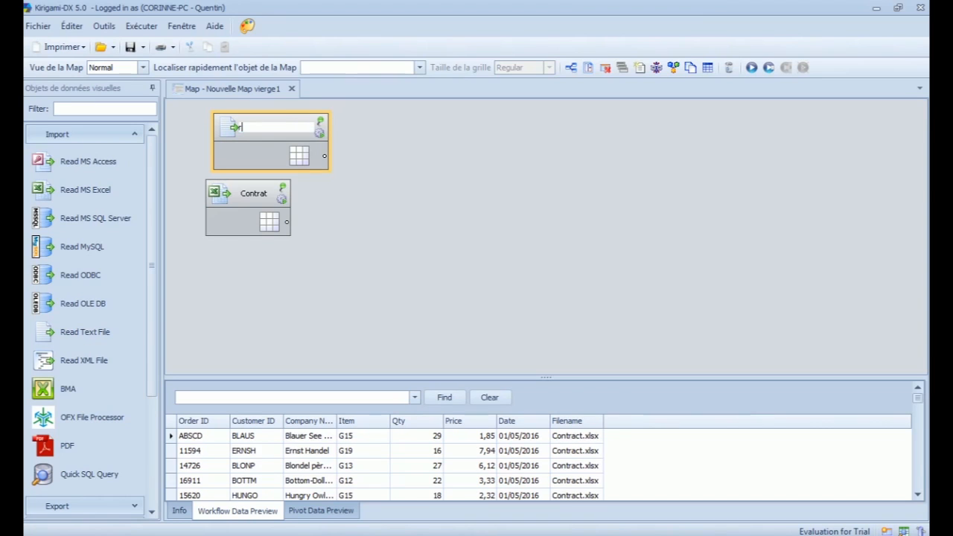
type("référentiel client")
key("Return")
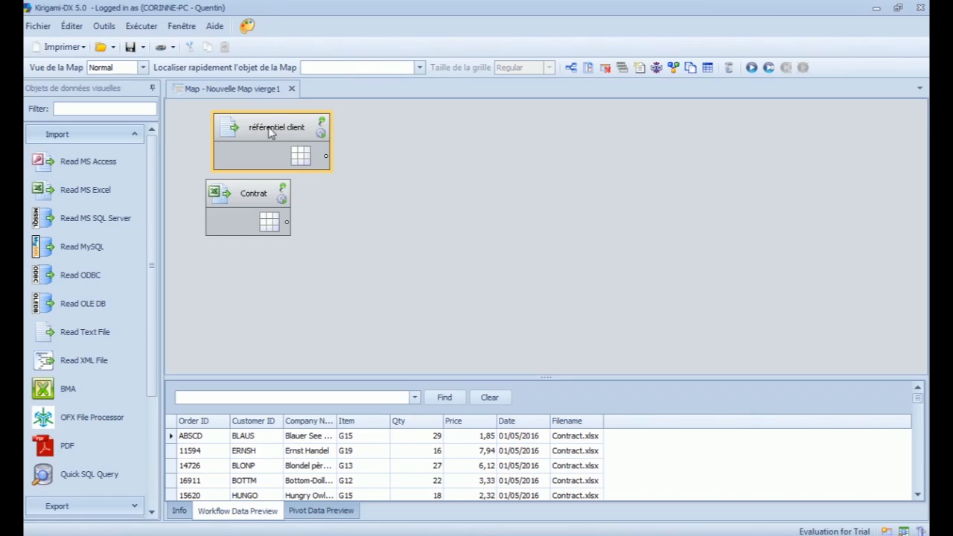
Set référentiel client's source to E:\Exemple\data\customers\Customers 1.txt with Western European (ISO) encoding.
double_click(270, 132)
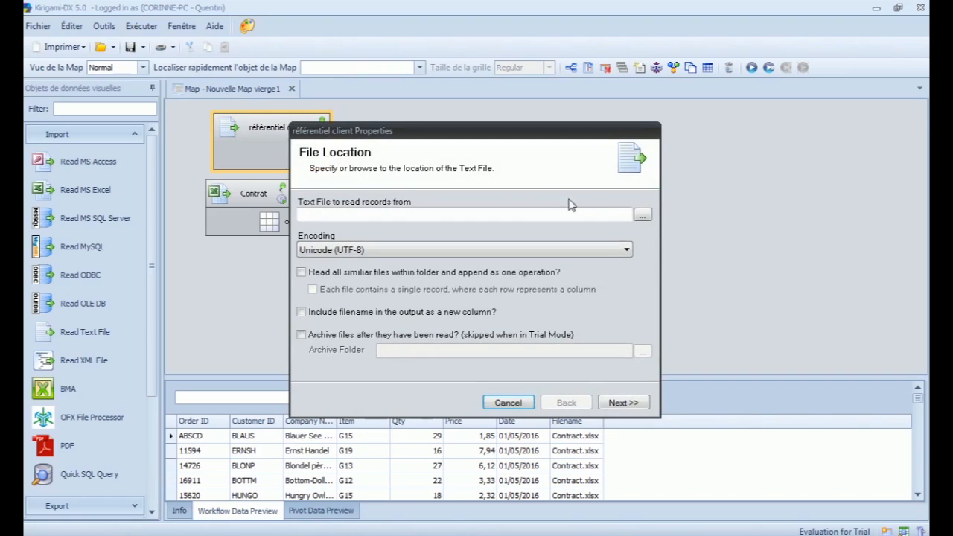
left_click(643, 214)
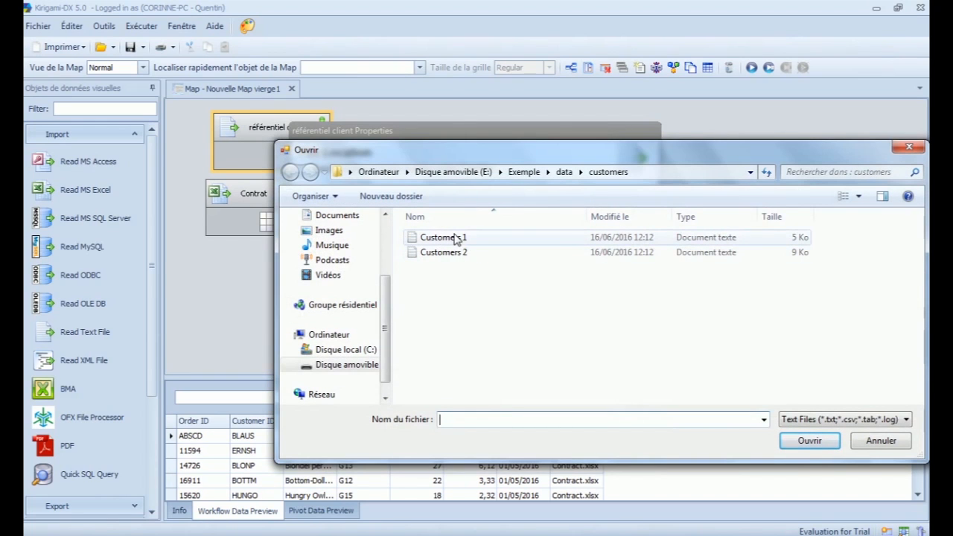
double_click(456, 239)
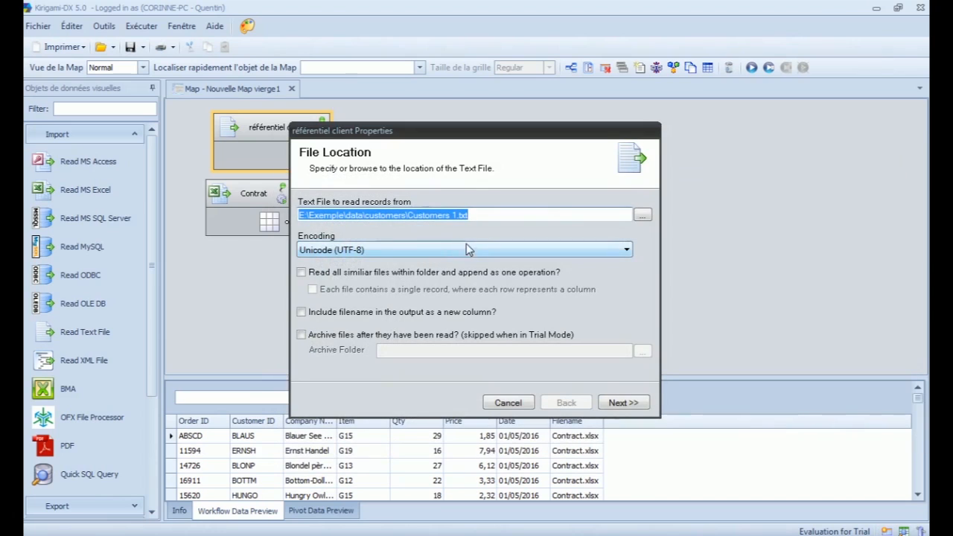
left_click(377, 251)
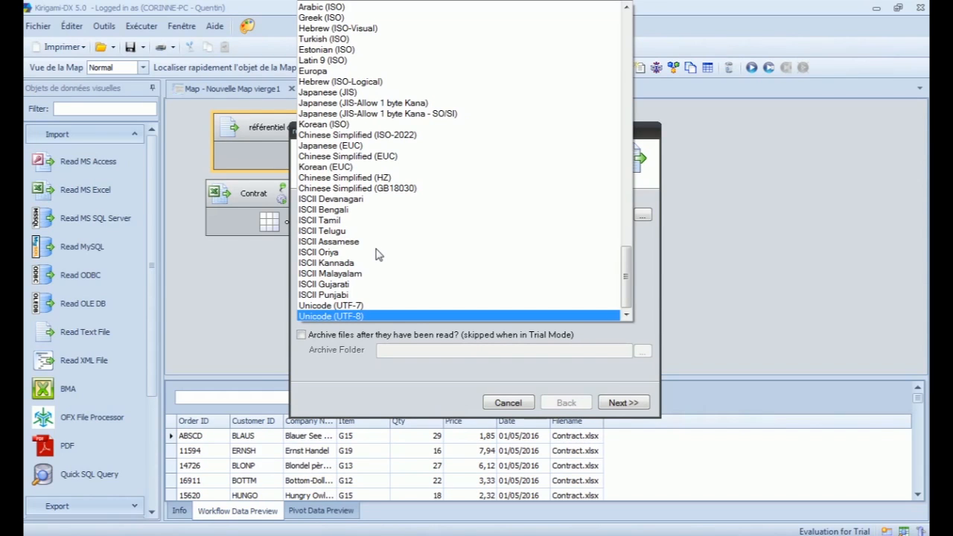
scroll(376, 223, "up", 3)
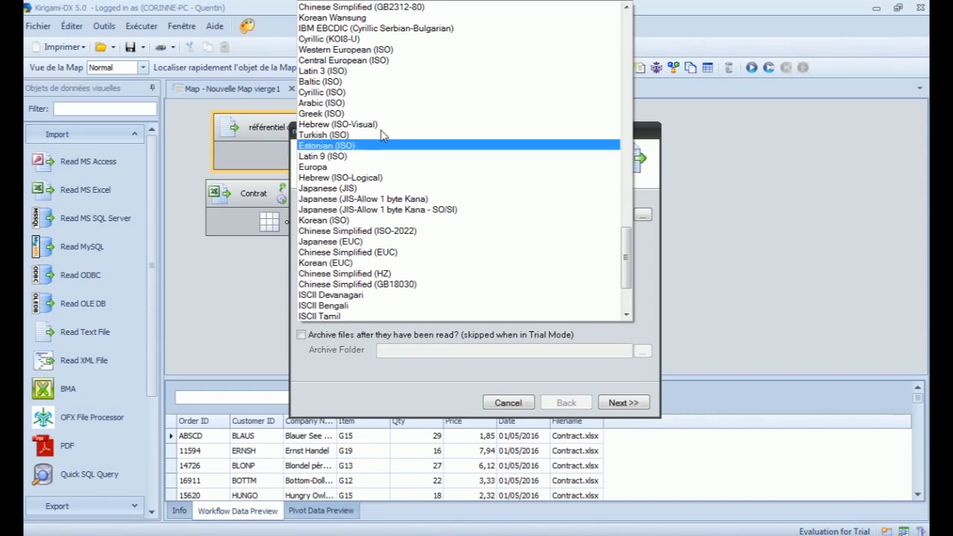
left_click(369, 52)
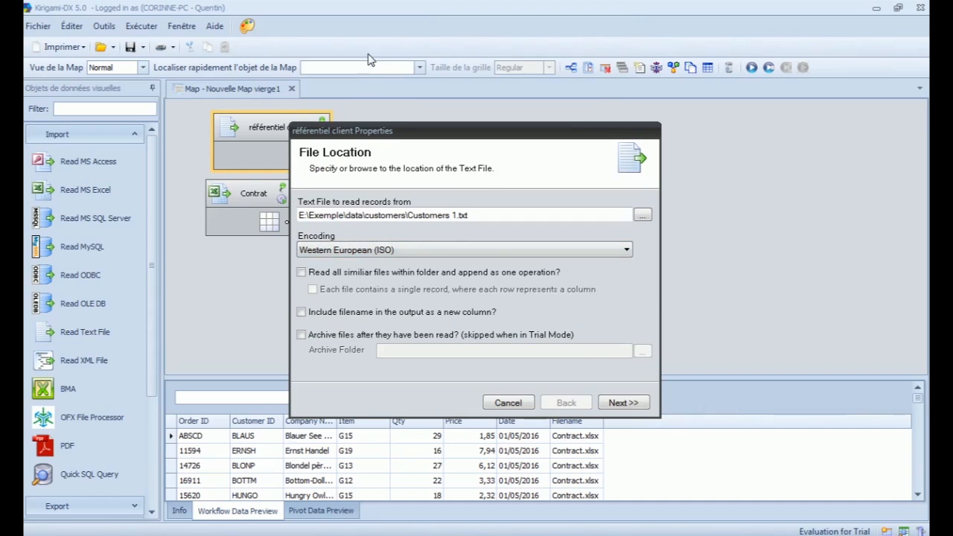
Have référentiel client read and append all similar files in the folder, with the filename as a new column.
left_click(368, 275)
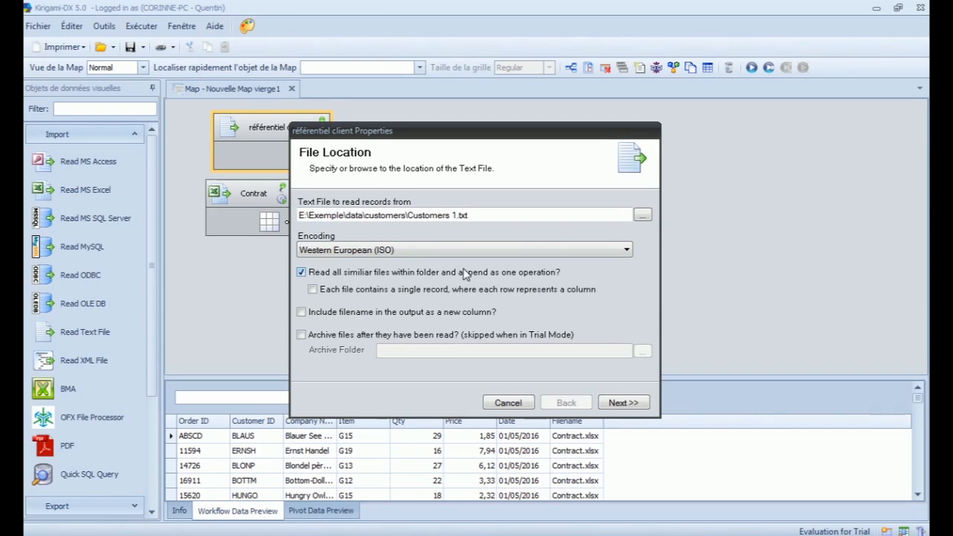
left_click(319, 317)
left_click(628, 402)
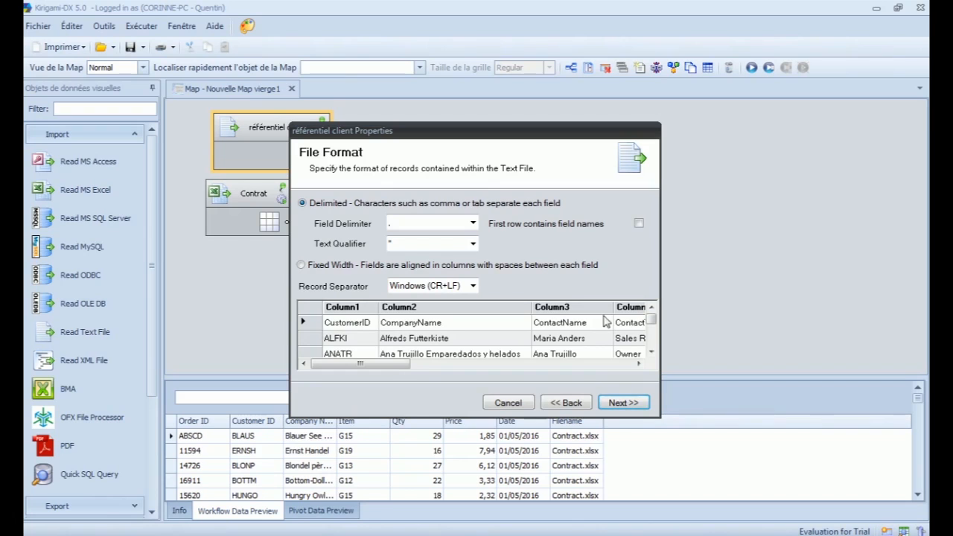
Treat the text file's first row as field names, keep CustomerID as String in the schema, and finish the configuration.
left_click(572, 230)
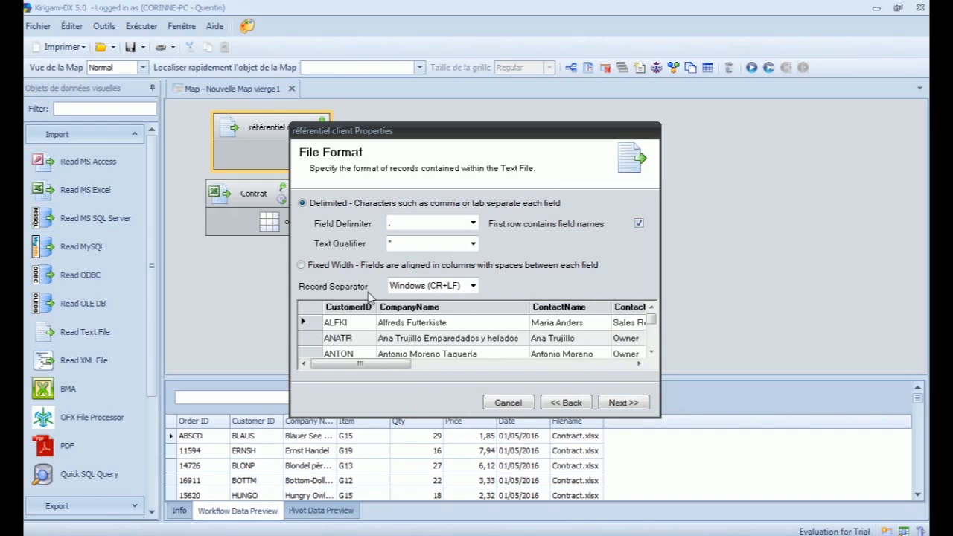
left_click(629, 403)
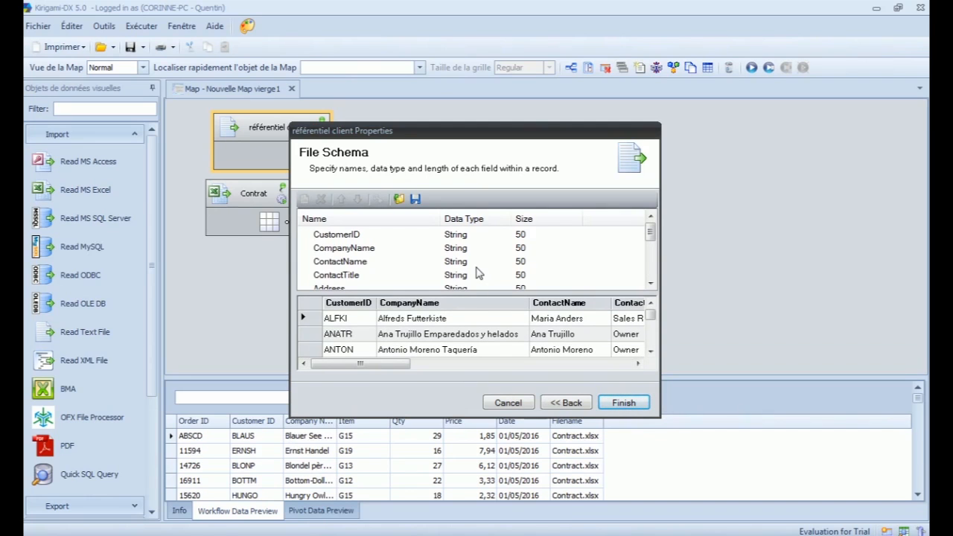
left_click(455, 236)
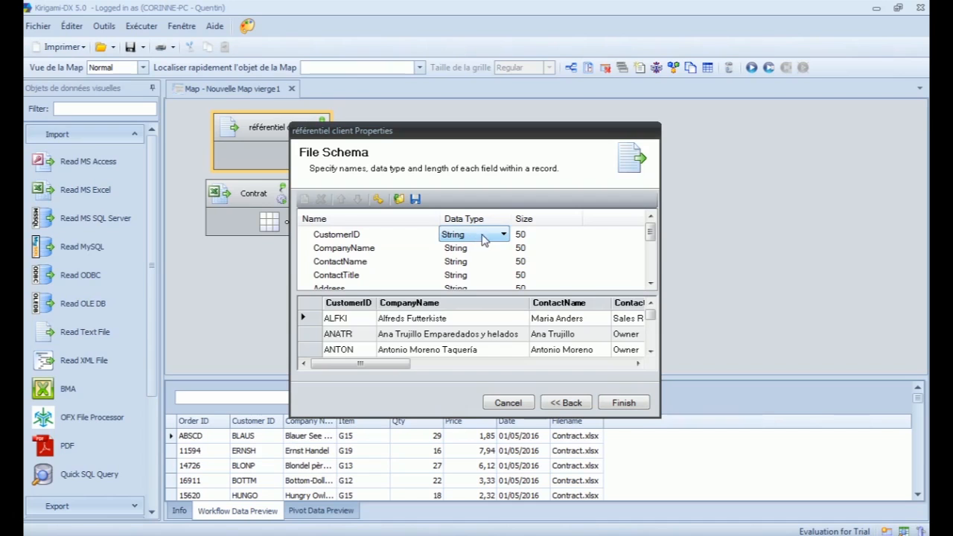
left_click(485, 237)
left_click(485, 237)
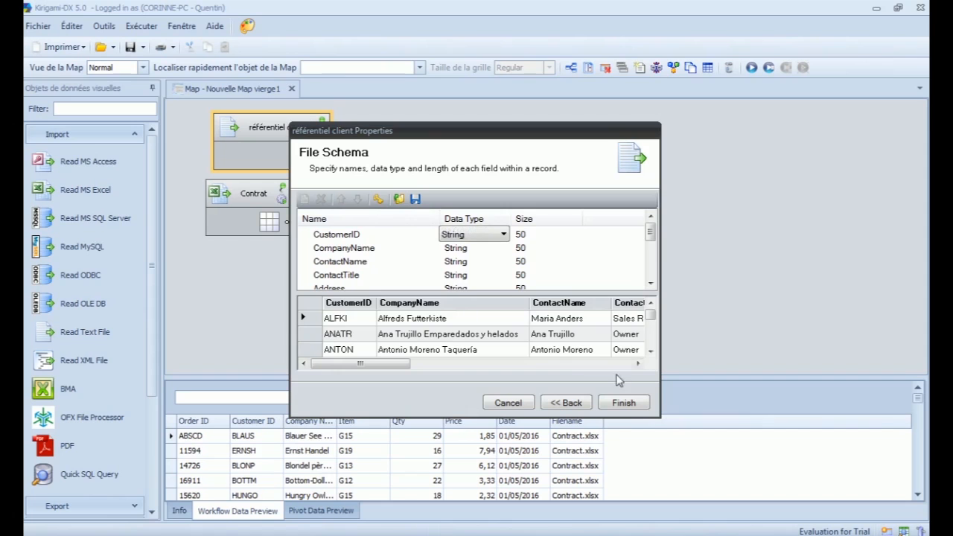
left_click(624, 406)
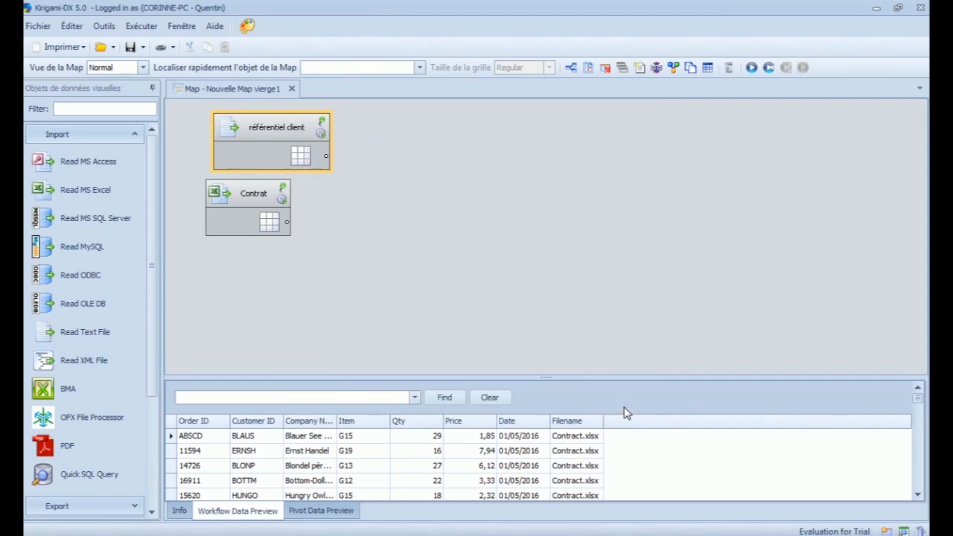
Execute the référentiel client object on its own and preview its output records.
right_click(272, 138)
left_click(316, 231)
left_click(300, 155)
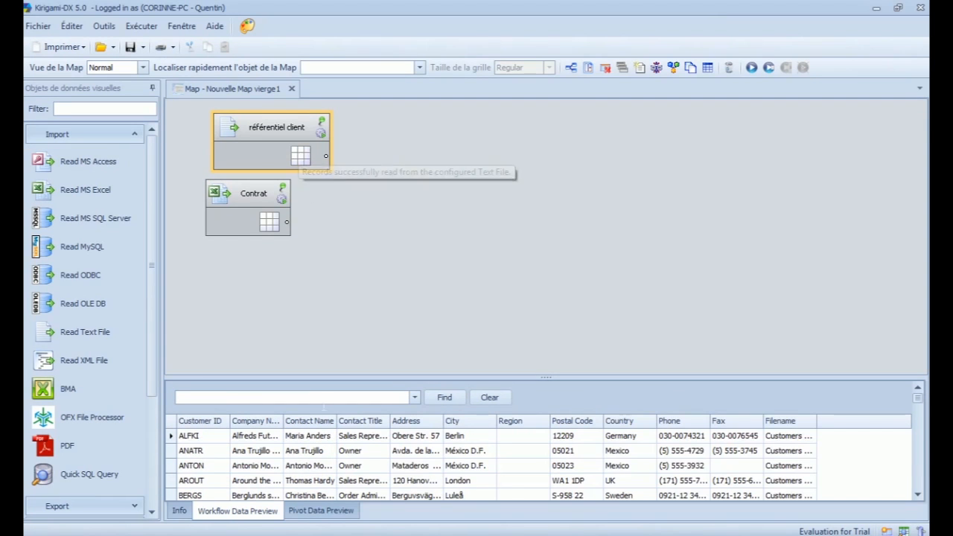